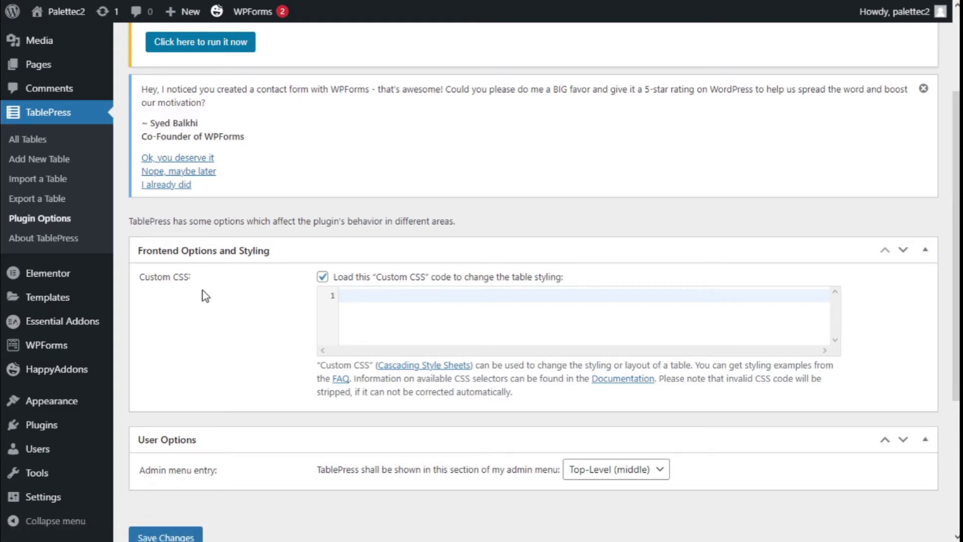
Enter the rule .tablepress tbody td{ color:red; } in the Custom CSS editor
left_click(405, 299)
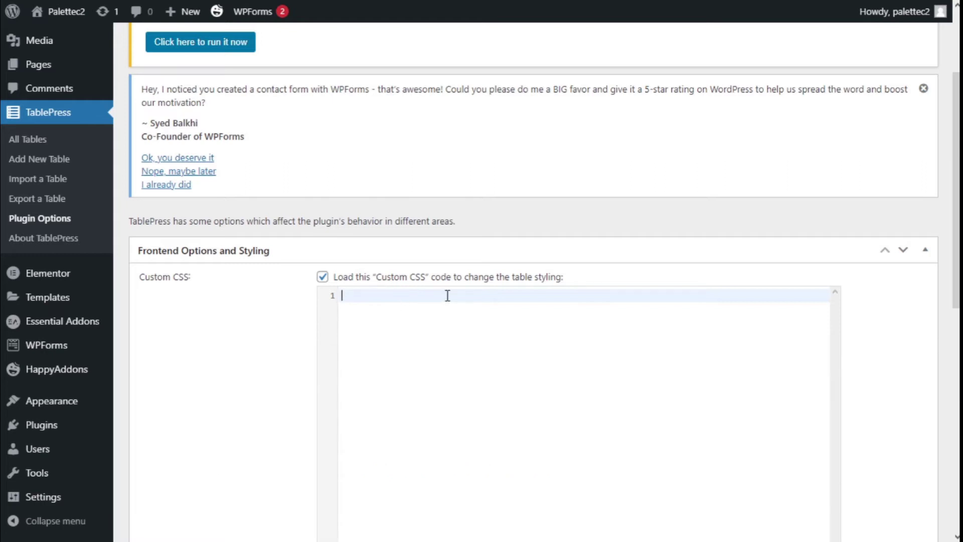
type(".tabl")
type("eper")
key("BackSpace")
type("r")
type("ess ")
type("tb")
type("ody ")
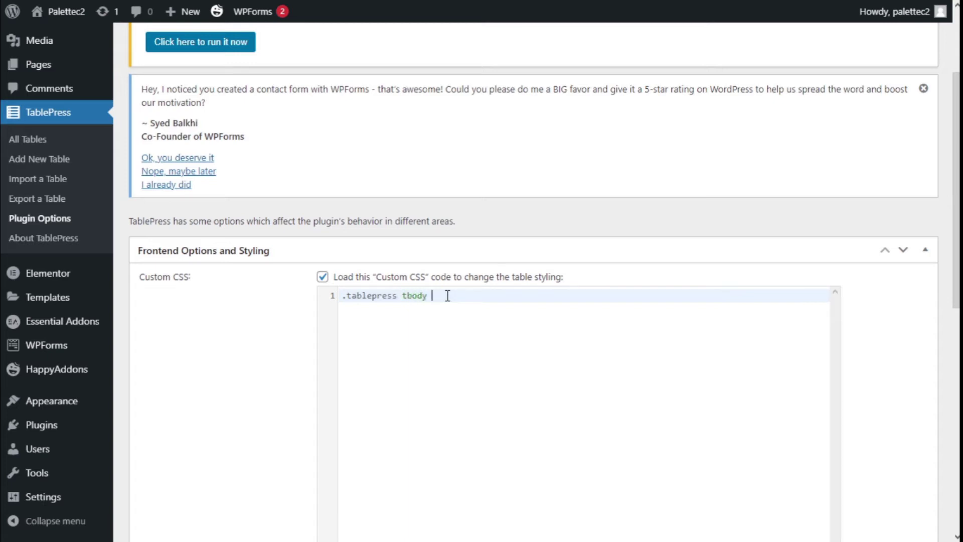
type("td")
type("{")
key("Return")
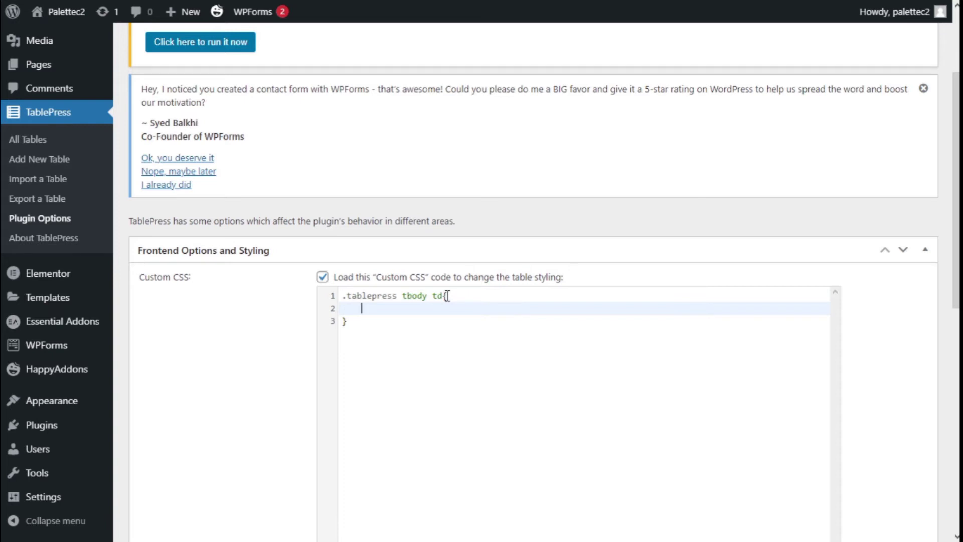
type("co")
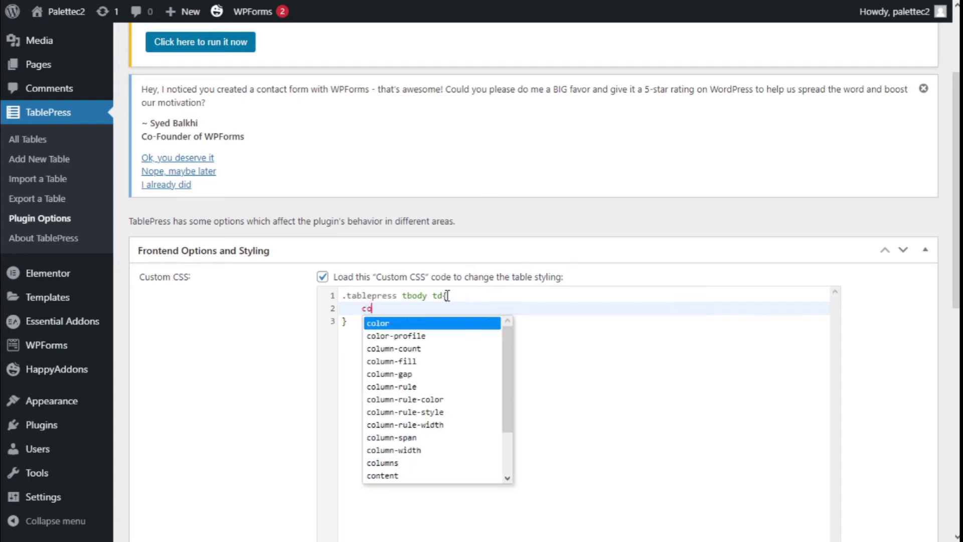
type("lor")
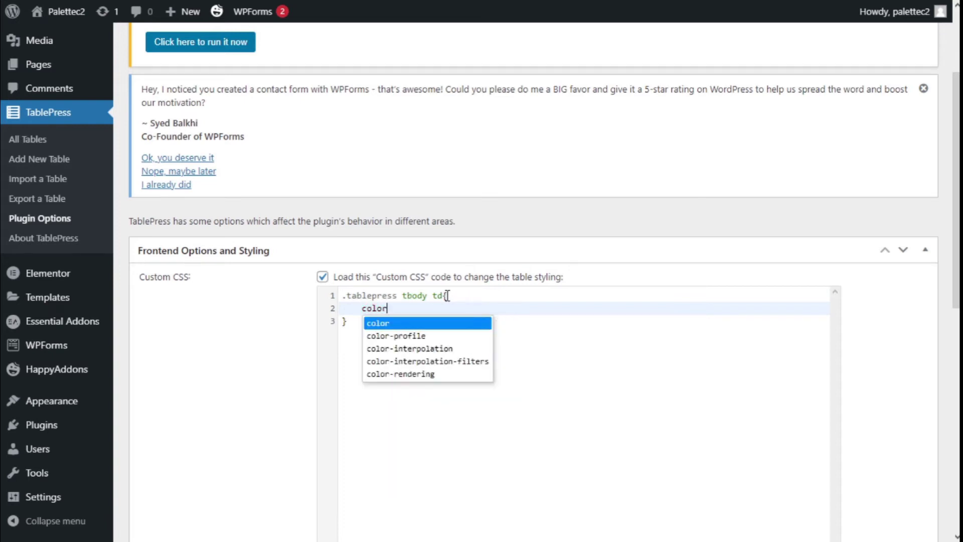
type(":")
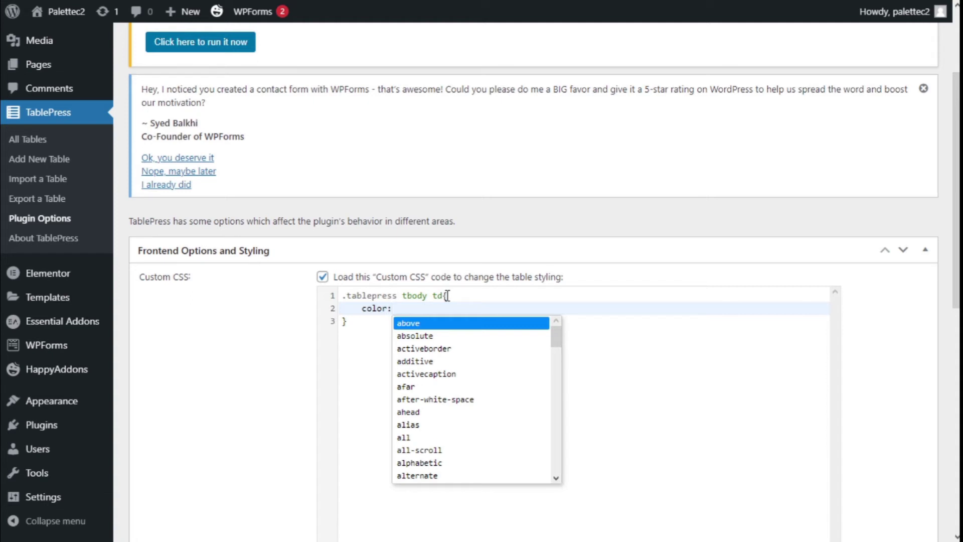
type("re")
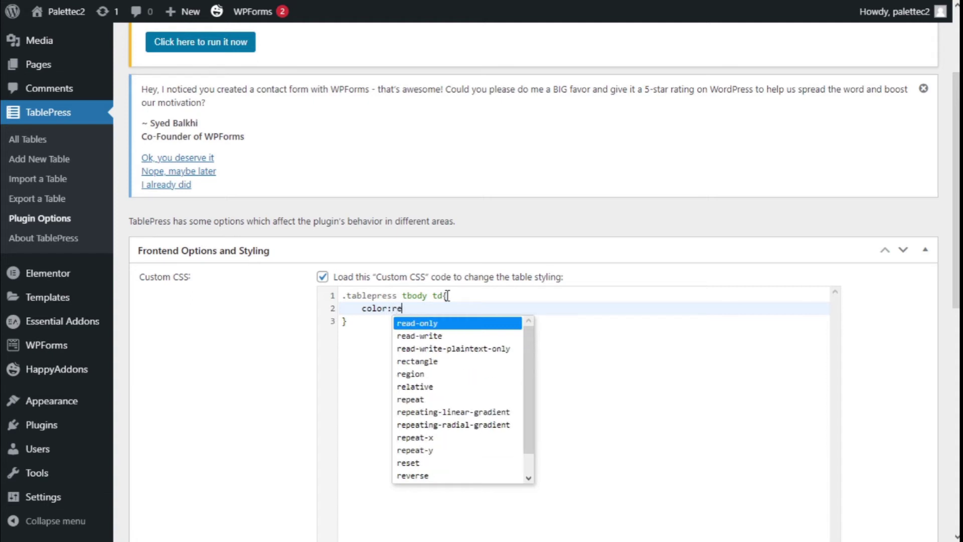
type("d")
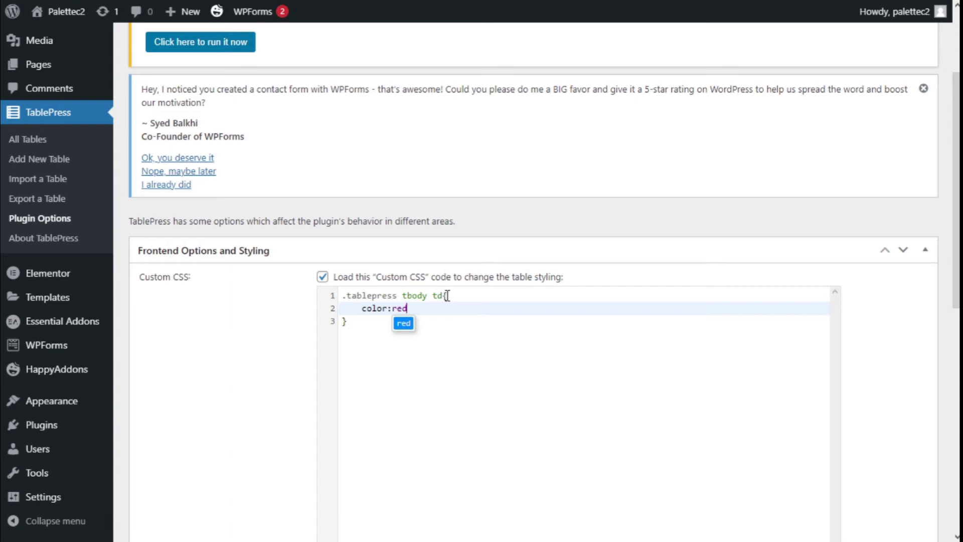
type(";")
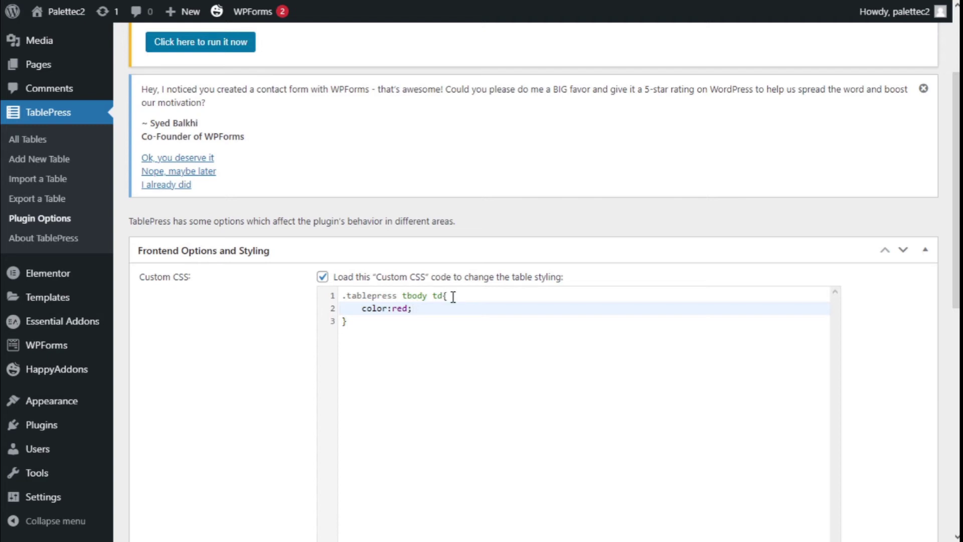
left_click(384, 326)
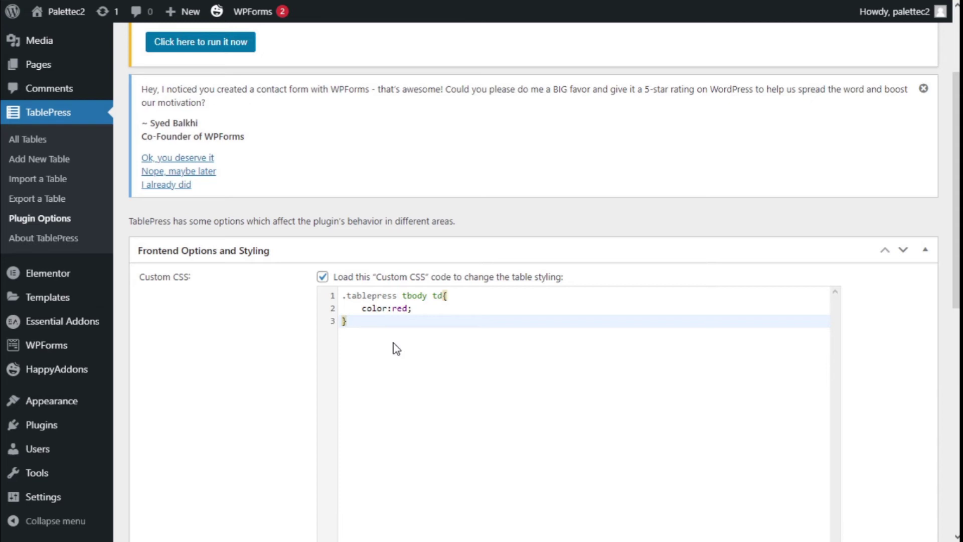
Save Changes to store the red body-cell CSS rule in the TablePress options
left_click(385, 309)
scroll(392, 314, "down", 2)
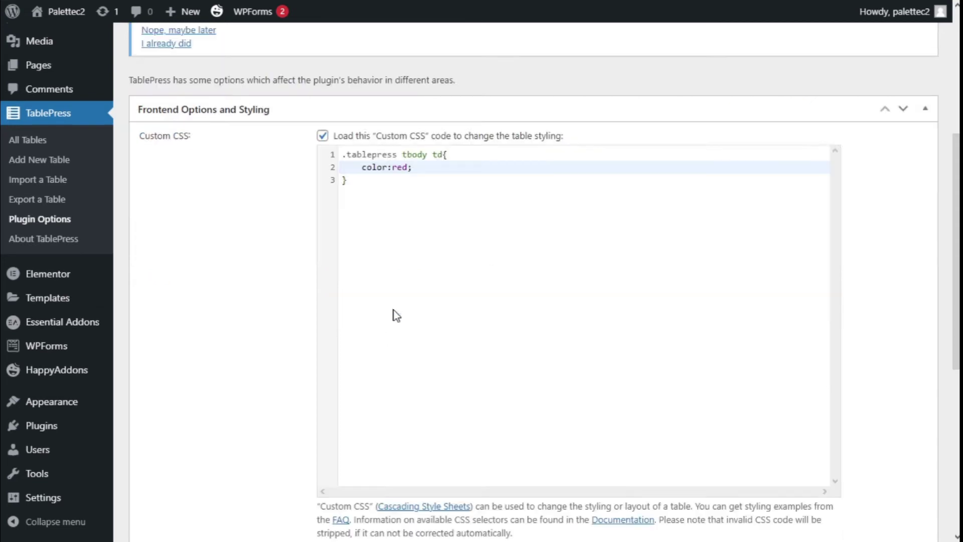
scroll(393, 317, "down", 3)
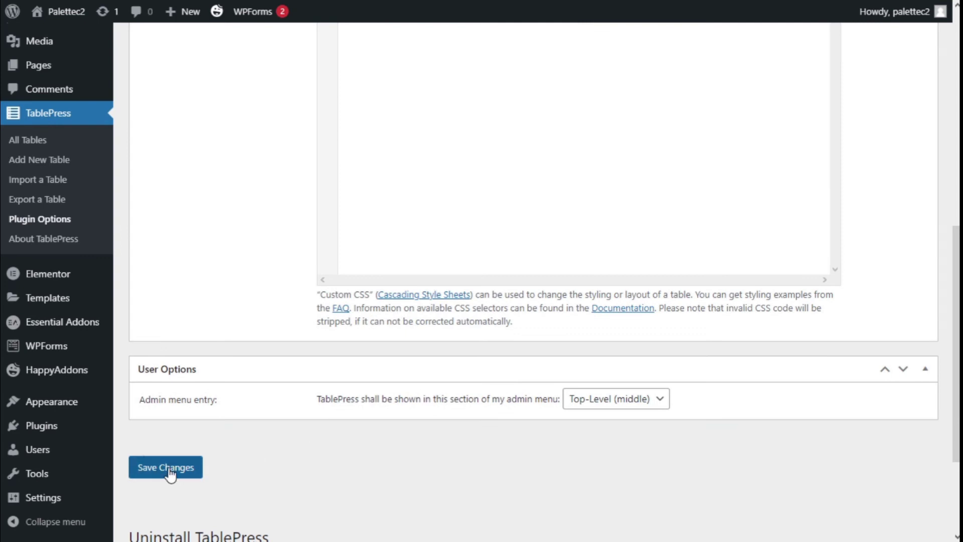
left_click(169, 474)
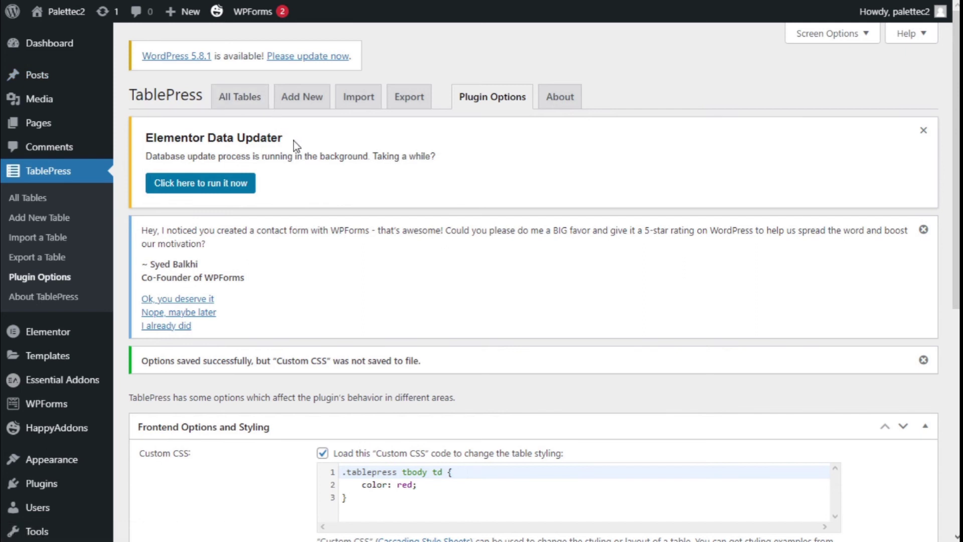
scroll(297, 166, "down", 3)
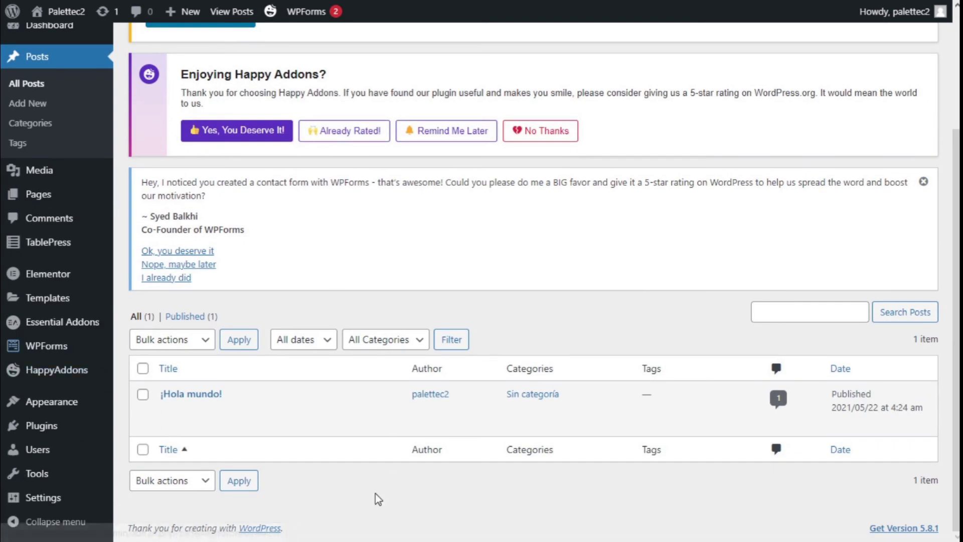
Edit the ¡Hola mundo! post and dismiss the block editor welcome tour
left_click(169, 414)
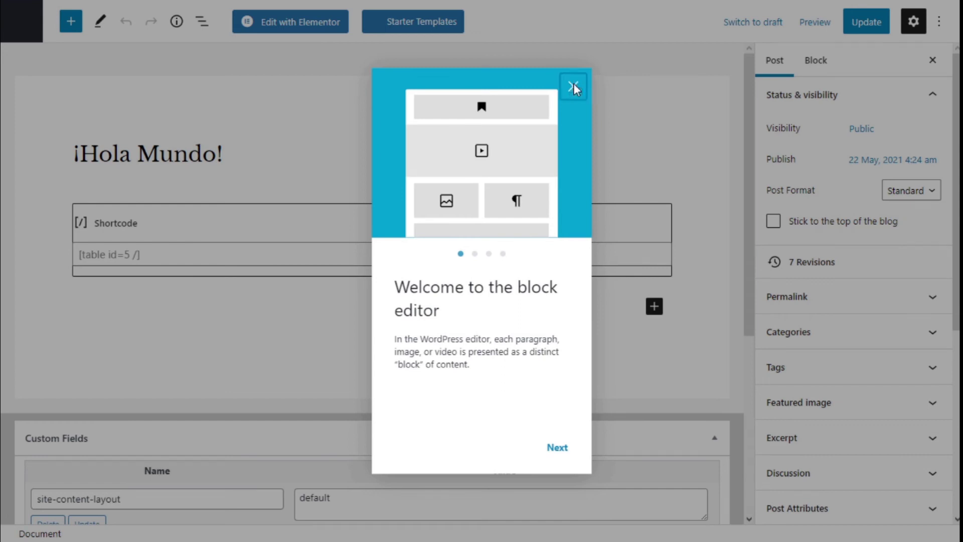
left_click(573, 82)
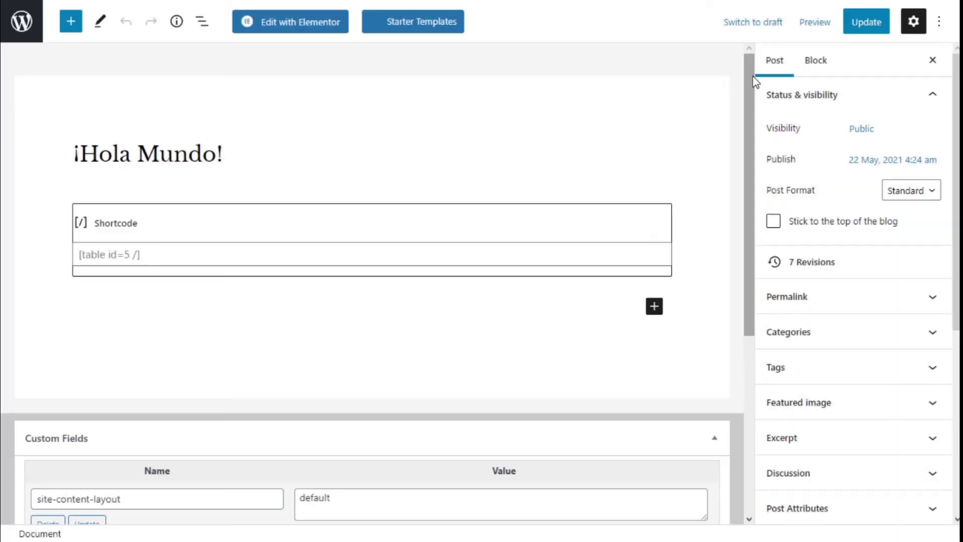
Preview the ¡Hola Mundo! post in a new tab to see the red table text
left_click(809, 28)
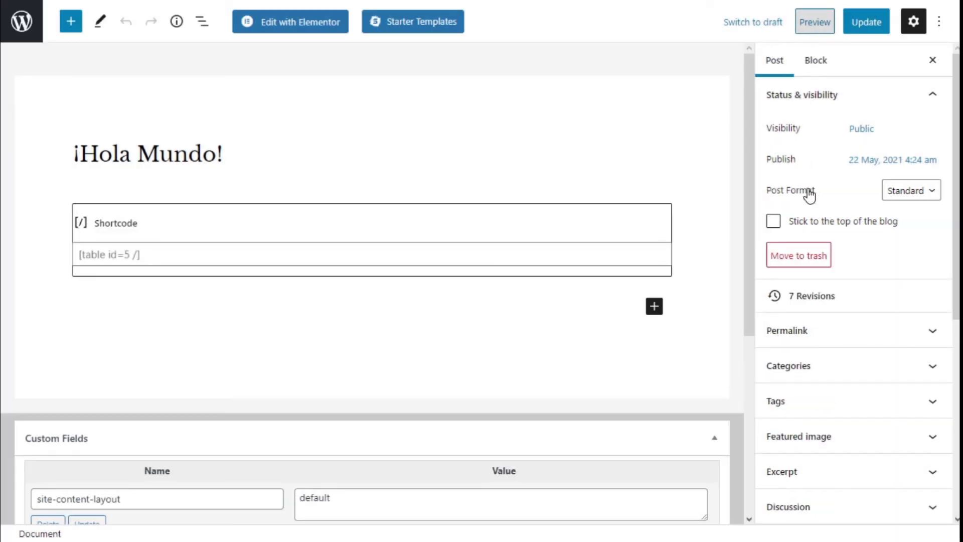